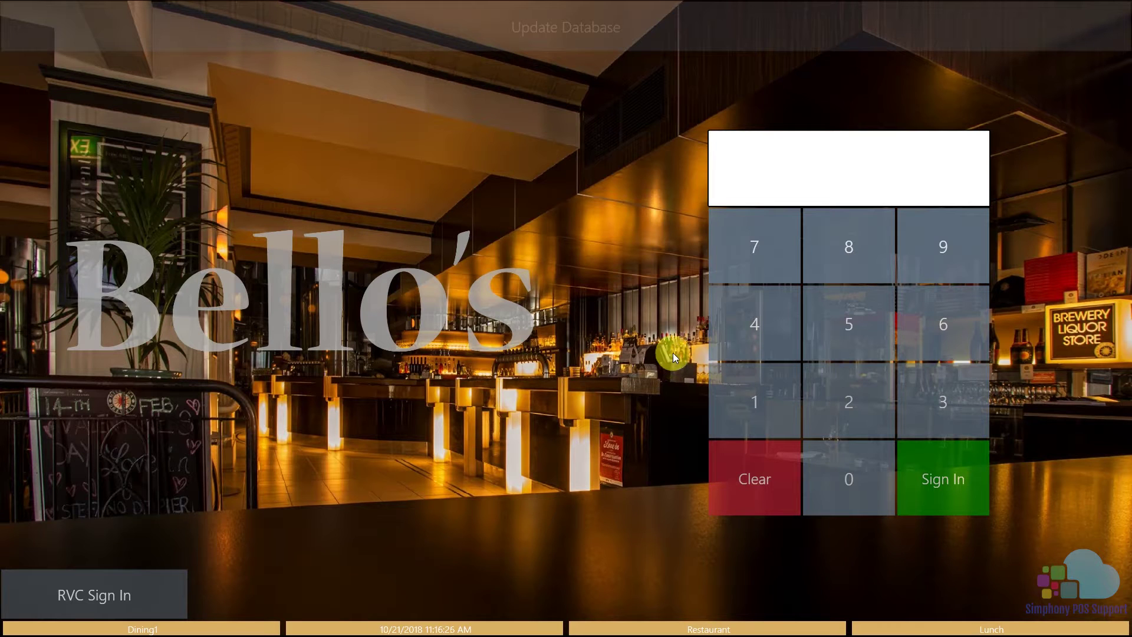
Step: Sign in to Simphony POS with the employee PIN to reach the Checks screen
{"action": "left_click", "coordinate": [748, 388]}
{"action": "left_click", "coordinate": [942, 462]}
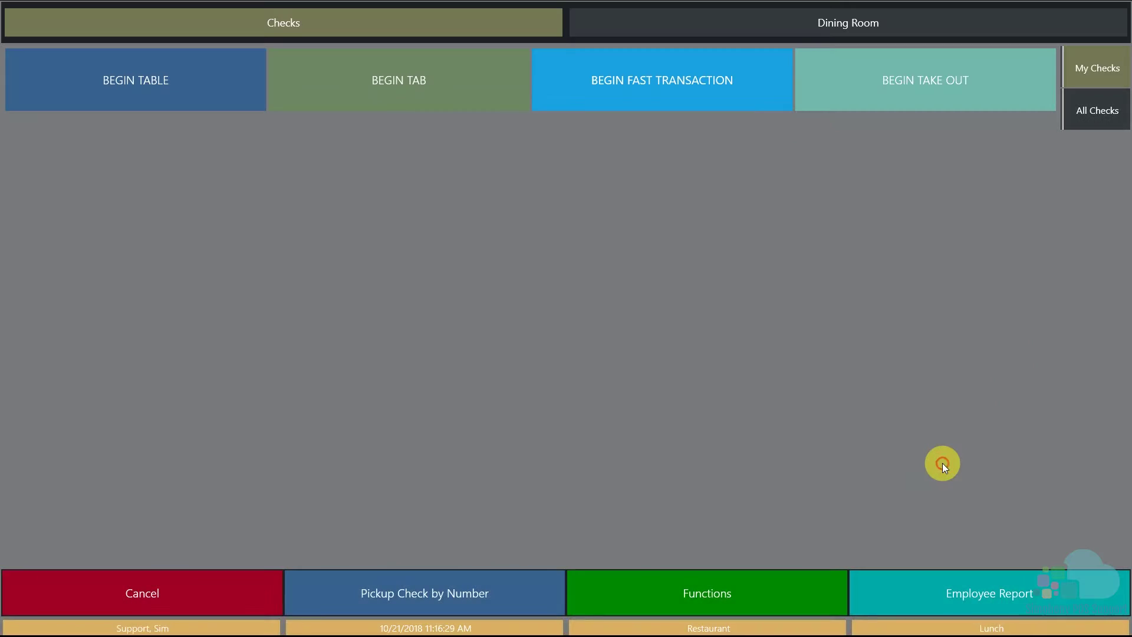
Step: Run today's employee financial report, review its item sales by group, and close it
{"action": "left_click", "coordinate": [949, 590]}
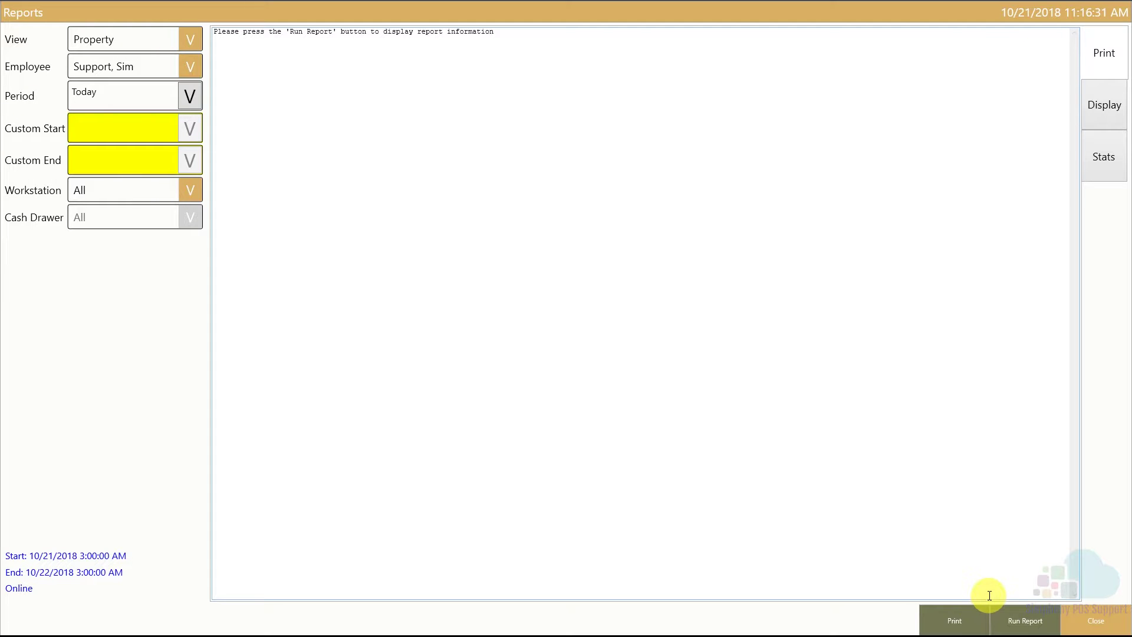
{"action": "left_click", "coordinate": [1025, 626]}
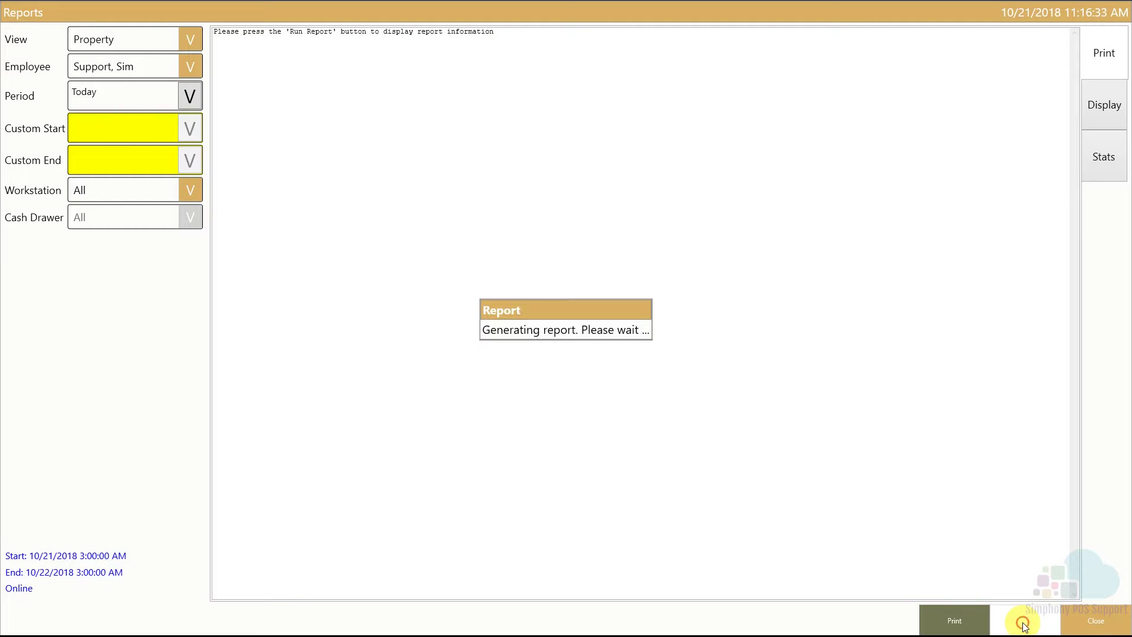
{"action": "scroll", "coordinate": [461, 321], "scroll_direction": "down", "scroll_amount": 7}
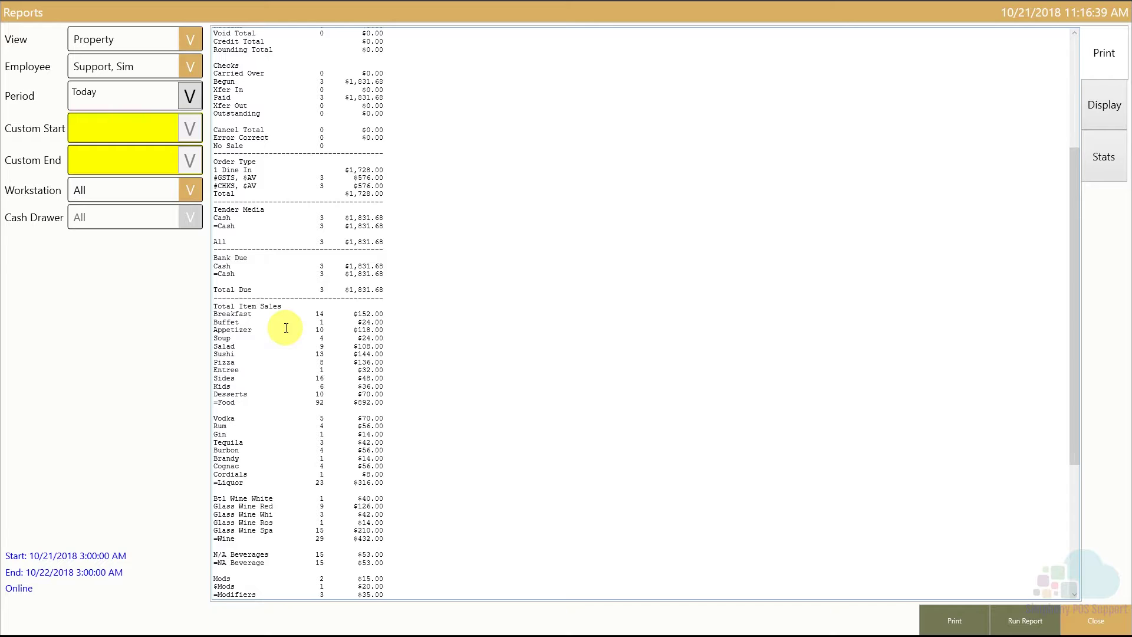
{"action": "scroll", "coordinate": [286, 327], "scroll_direction": "down", "scroll_amount": 1}
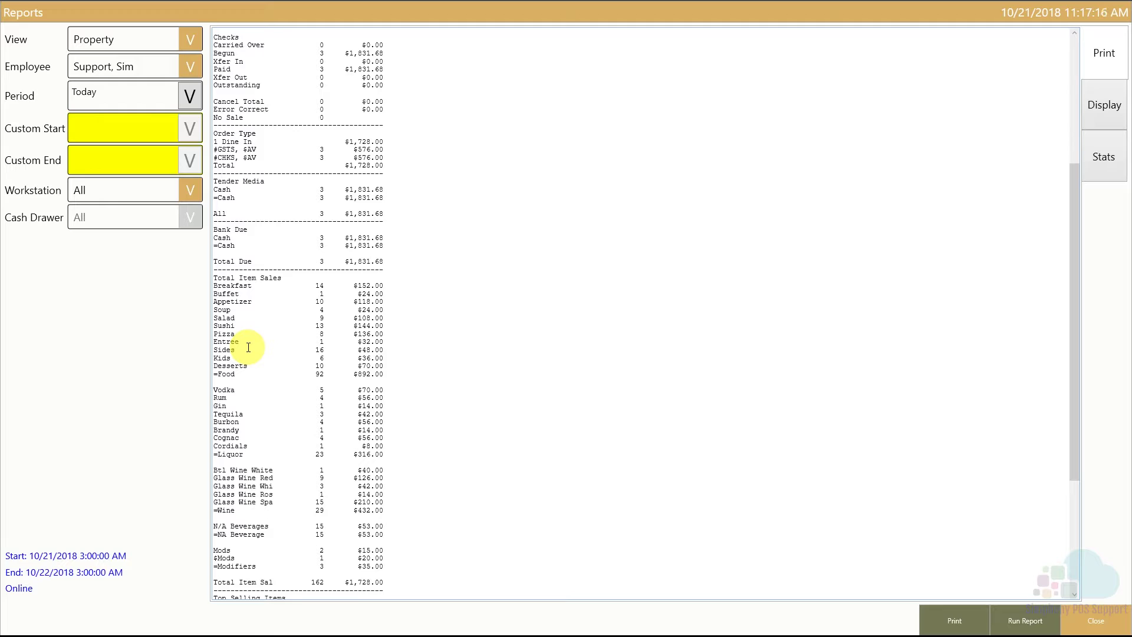
{"action": "left_click", "coordinate": [1095, 622]}
Step: Leave the POS, select the Bello enterprise in EMC, and open its Major Groups configuration
{"action": "left_click", "coordinate": [240, 590]}
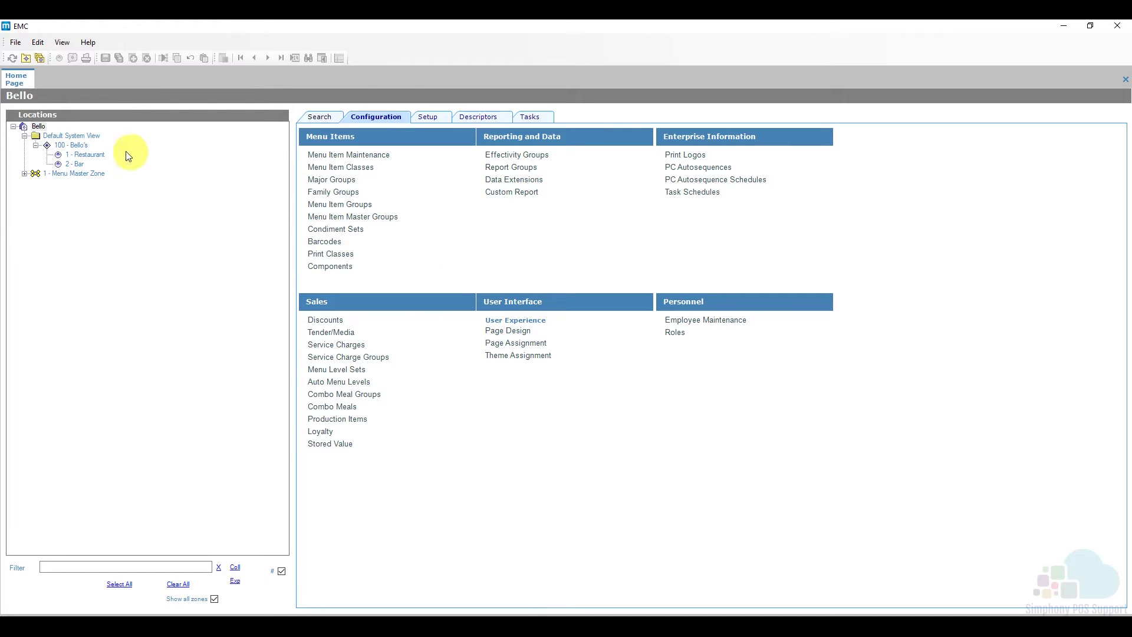
{"action": "left_click", "coordinate": [38, 127]}
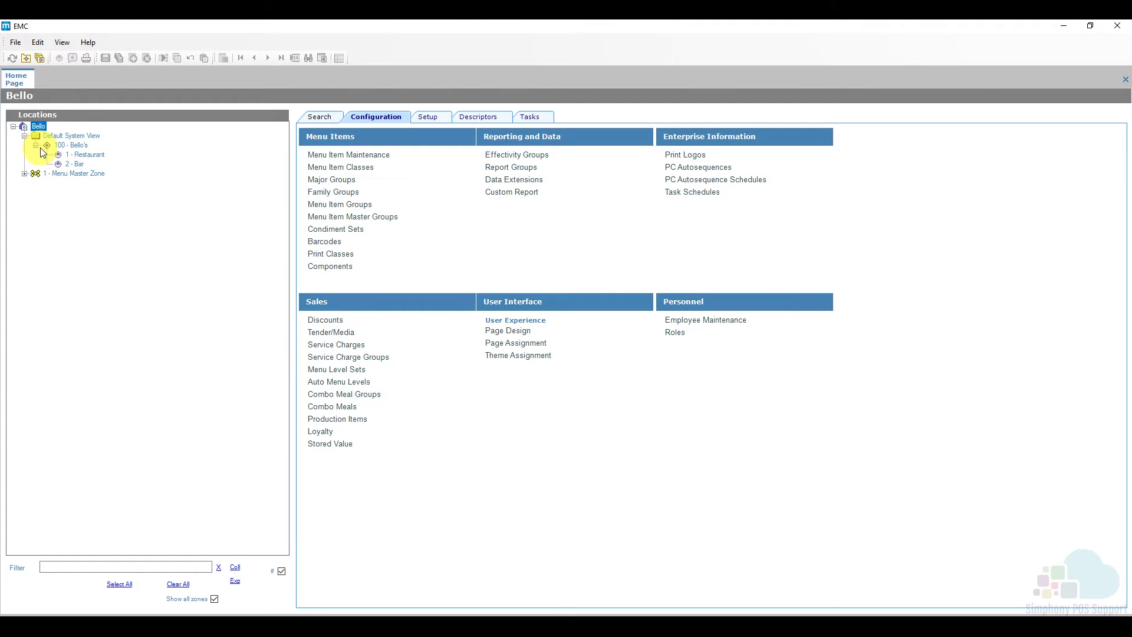
{"action": "left_click", "coordinate": [380, 118]}
{"action": "left_click", "coordinate": [339, 183]}
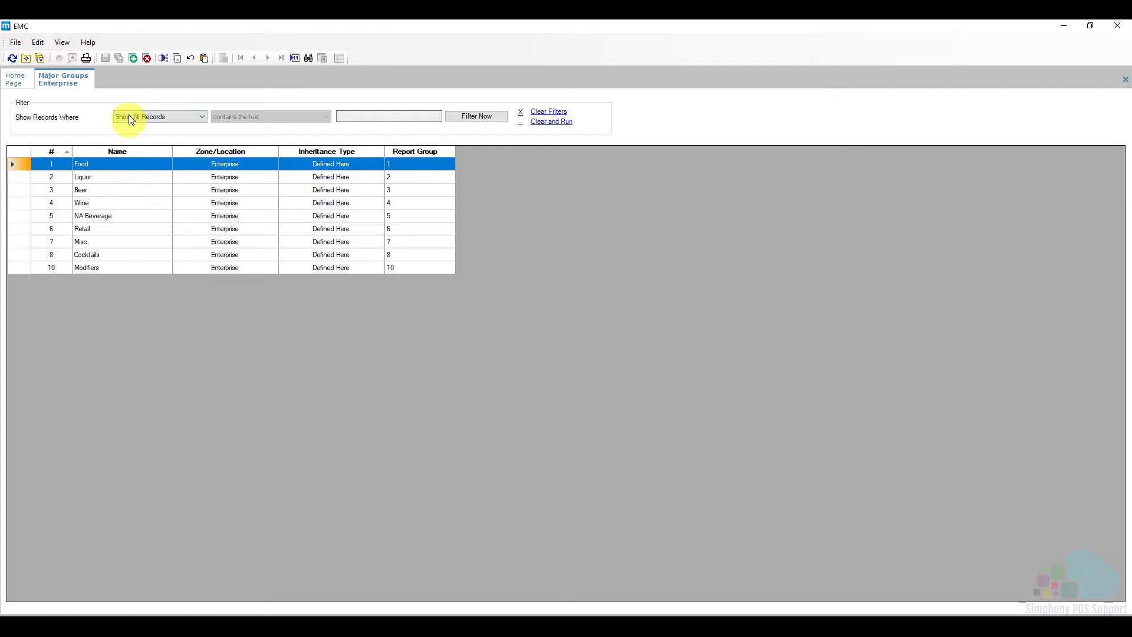
Step: Start a new major group record, cancel it, then select the Liquor group (report group 2)
{"action": "left_click", "coordinate": [133, 61]}
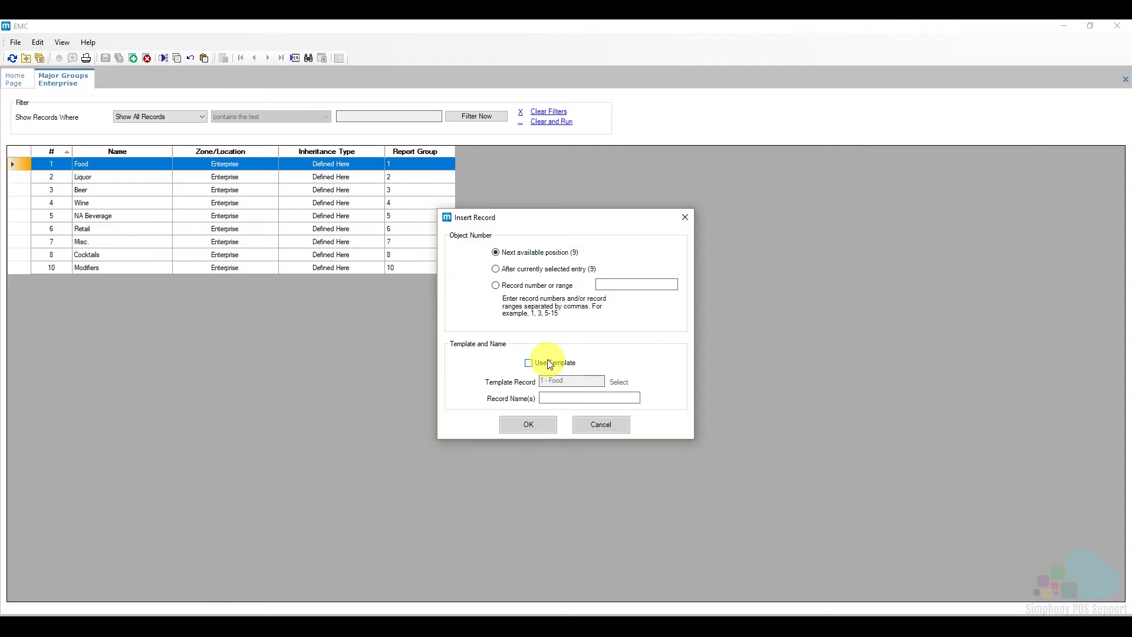
{"action": "left_click", "coordinate": [552, 396]}
{"action": "left_click", "coordinate": [602, 429]}
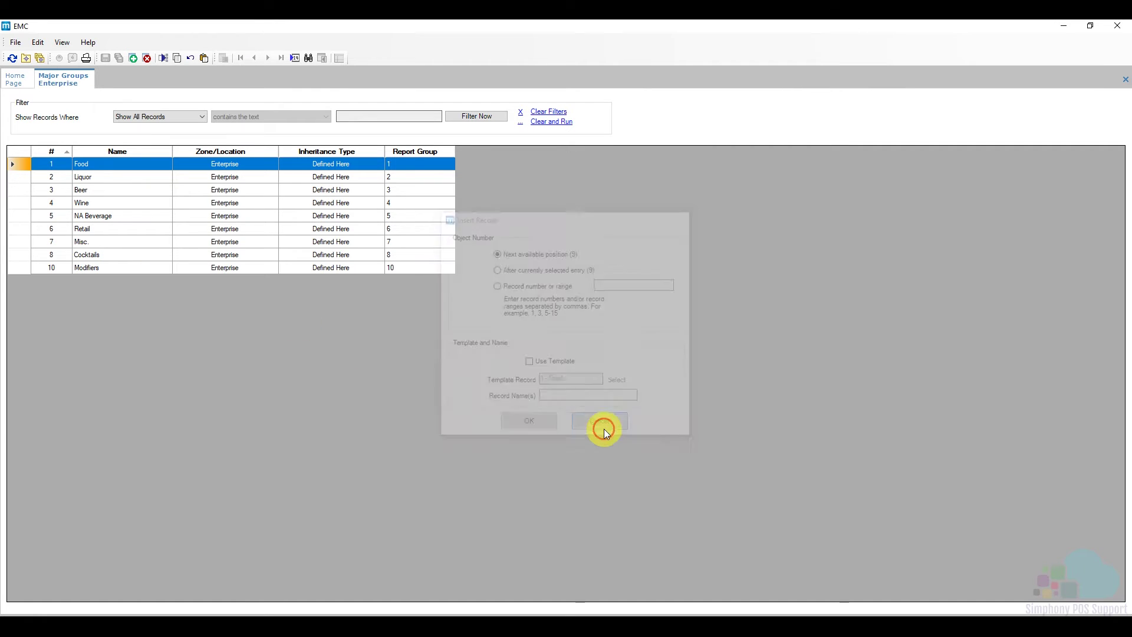
{"action": "left_click", "coordinate": [20, 180]}
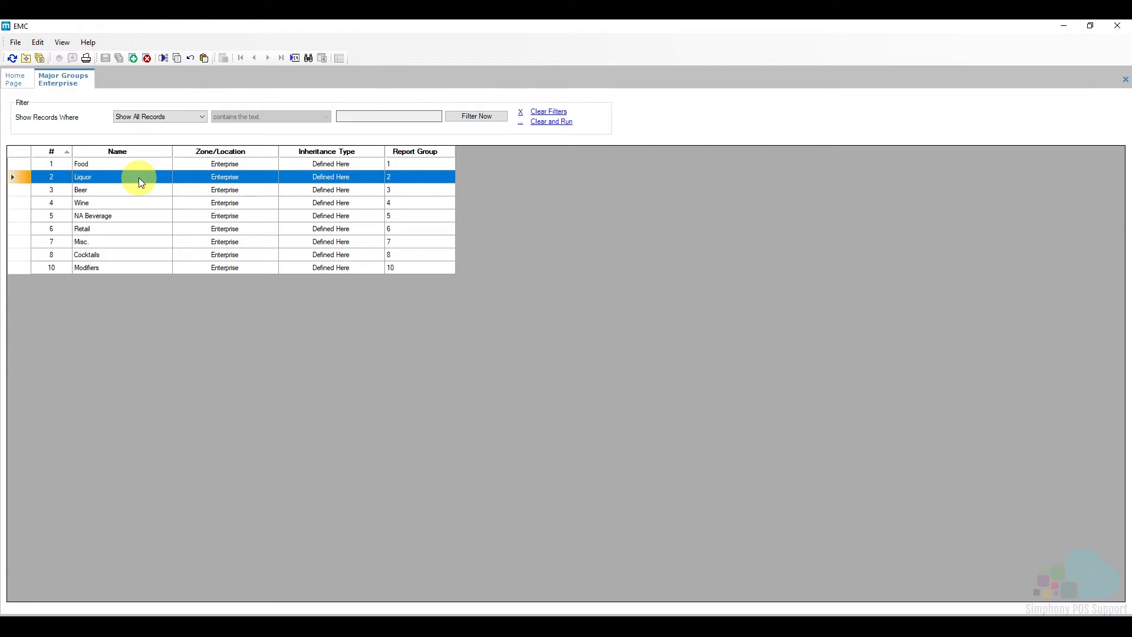
{"action": "left_click", "coordinate": [19, 79]}
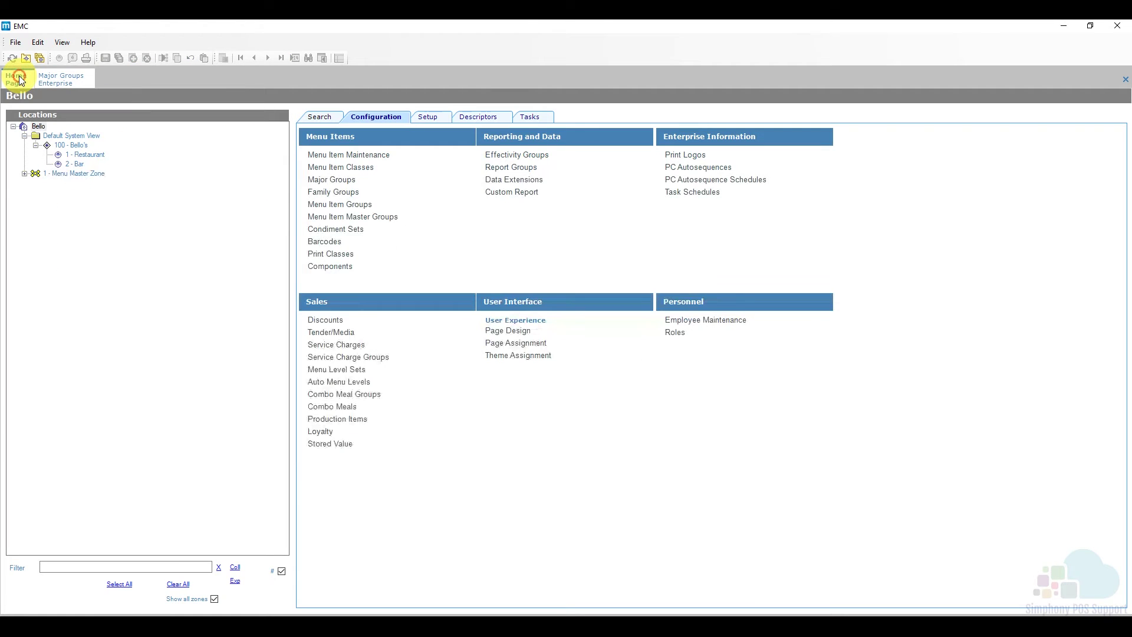
Step: Open the enterprise Family Groups list with each group's parent major group
{"action": "left_click", "coordinate": [334, 192]}
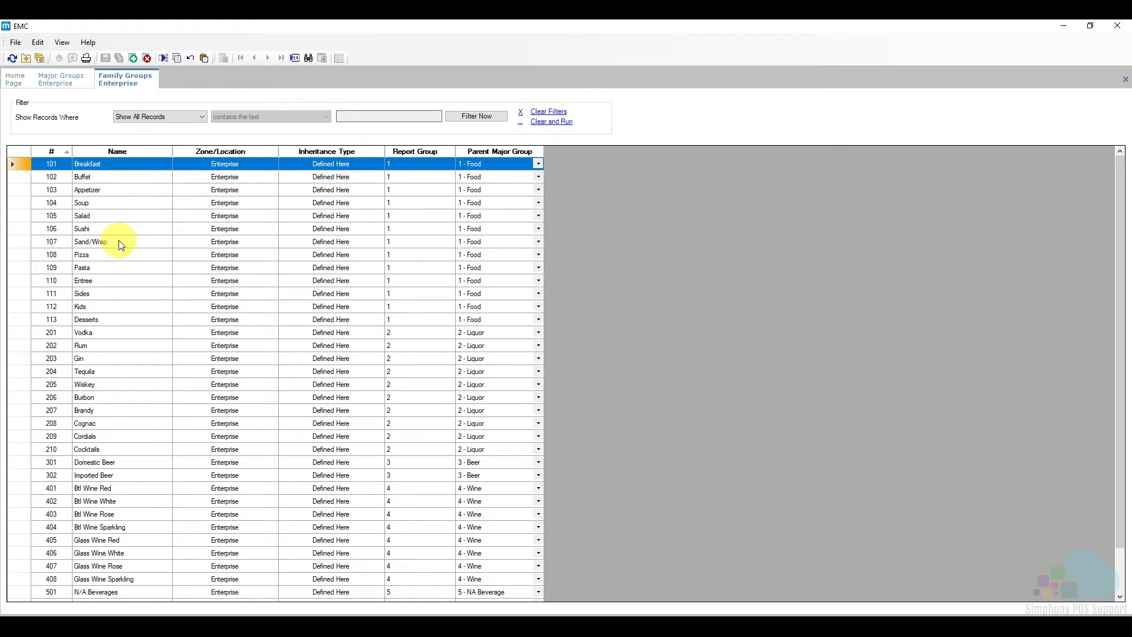
Step: Select family groups 101–113 (Breakfast–Desserts) under Food, then select 301 Domestic Beer
{"action": "left_click_drag", "start_coordinate": [17, 167], "coordinate": [18, 325]}
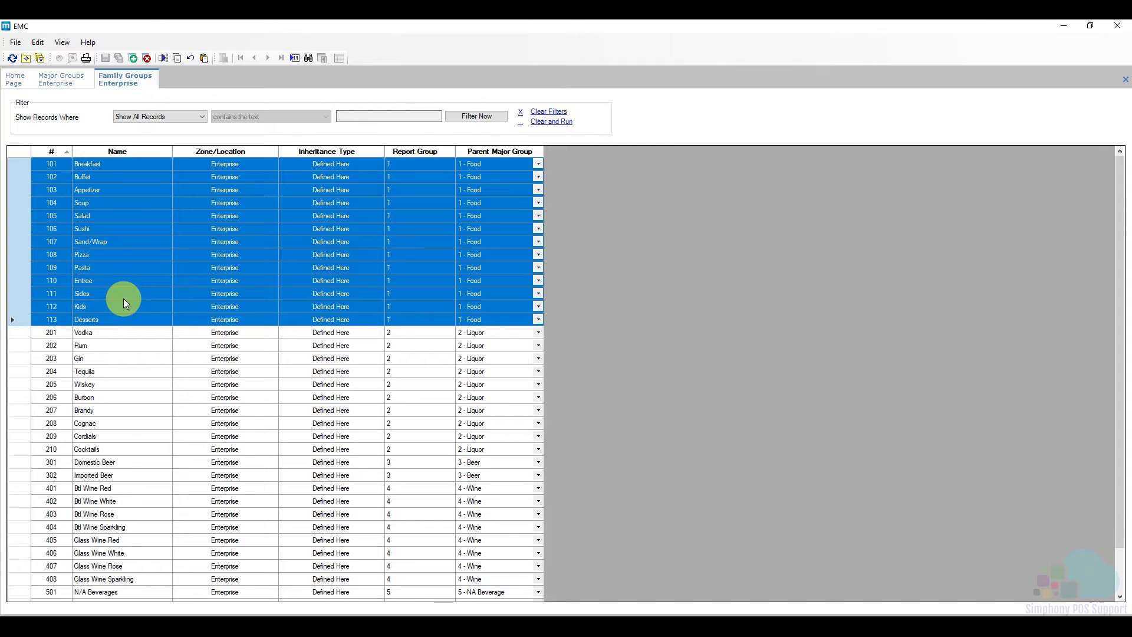
{"action": "scroll", "coordinate": [123, 298], "scroll_direction": "down", "scroll_amount": 2}
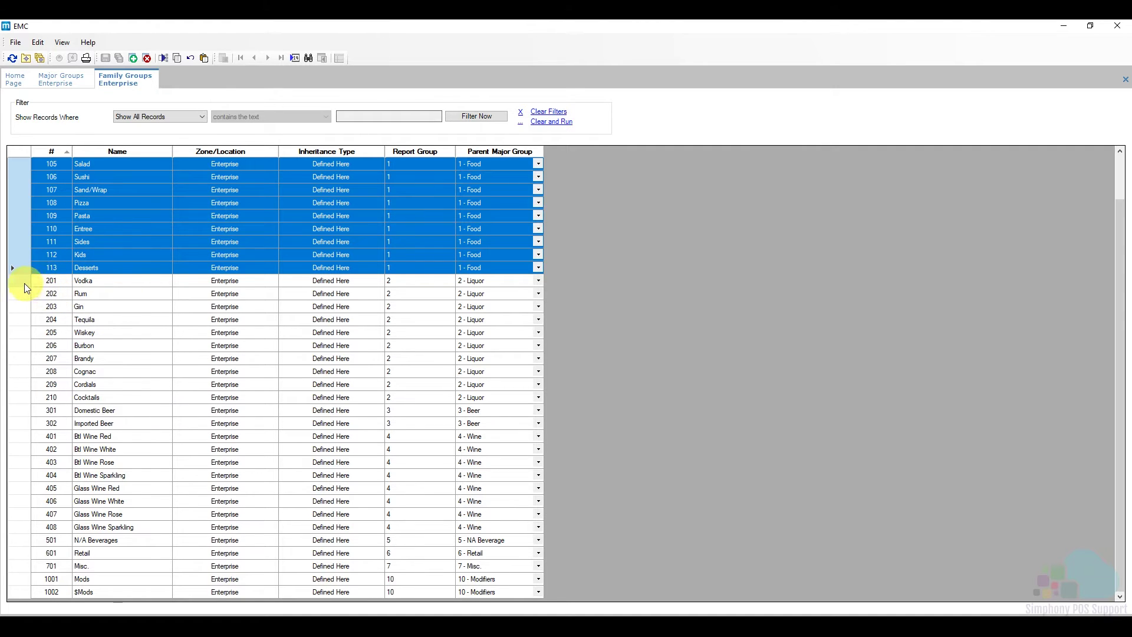
{"action": "scroll", "coordinate": [20, 297], "scroll_direction": "up", "scroll_amount": 1}
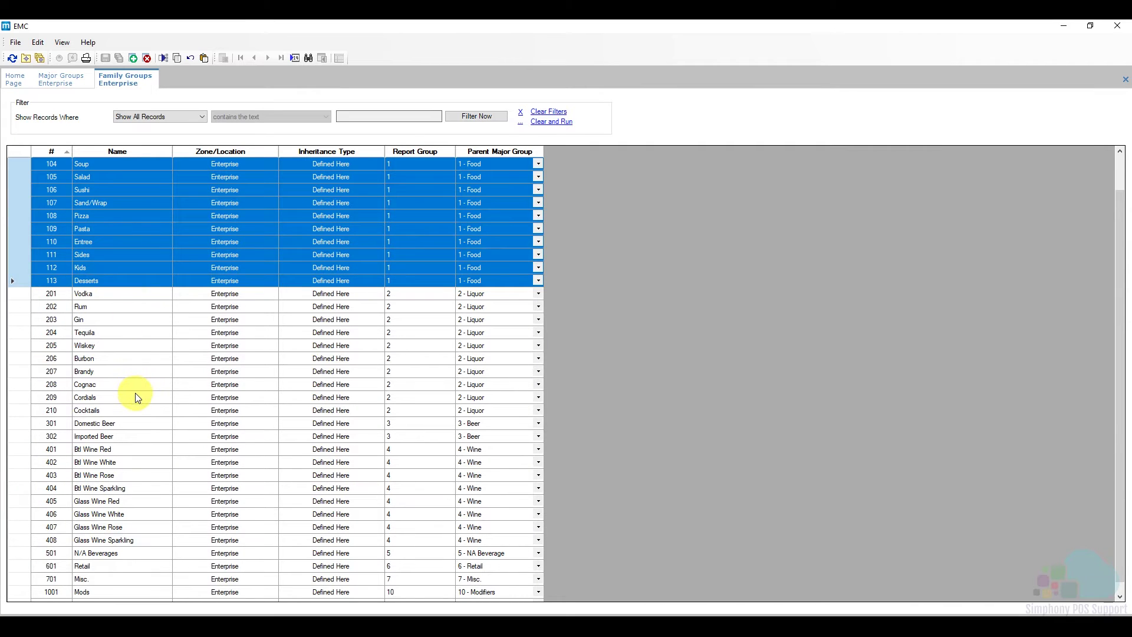
{"action": "left_click", "coordinate": [20, 425]}
{"action": "left_click_drag", "start_coordinate": [19, 432], "coordinate": [20, 436]}
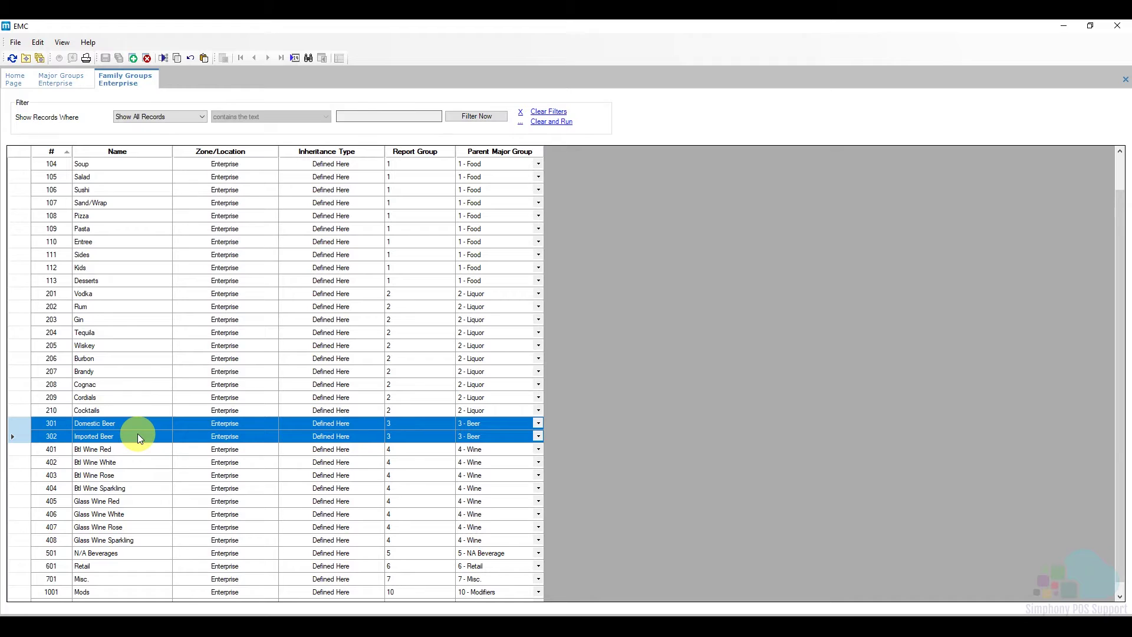
{"action": "scroll", "coordinate": [138, 435], "scroll_direction": "down", "scroll_amount": 1}
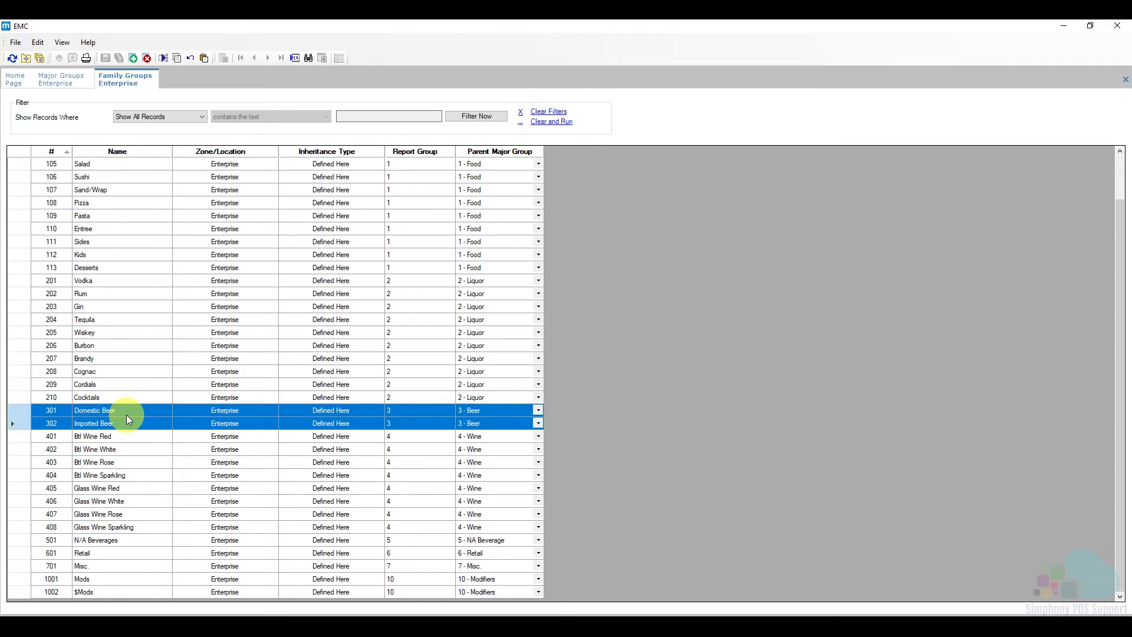
{"action": "left_click_drag", "start_coordinate": [20, 440], "coordinate": [17, 476]}
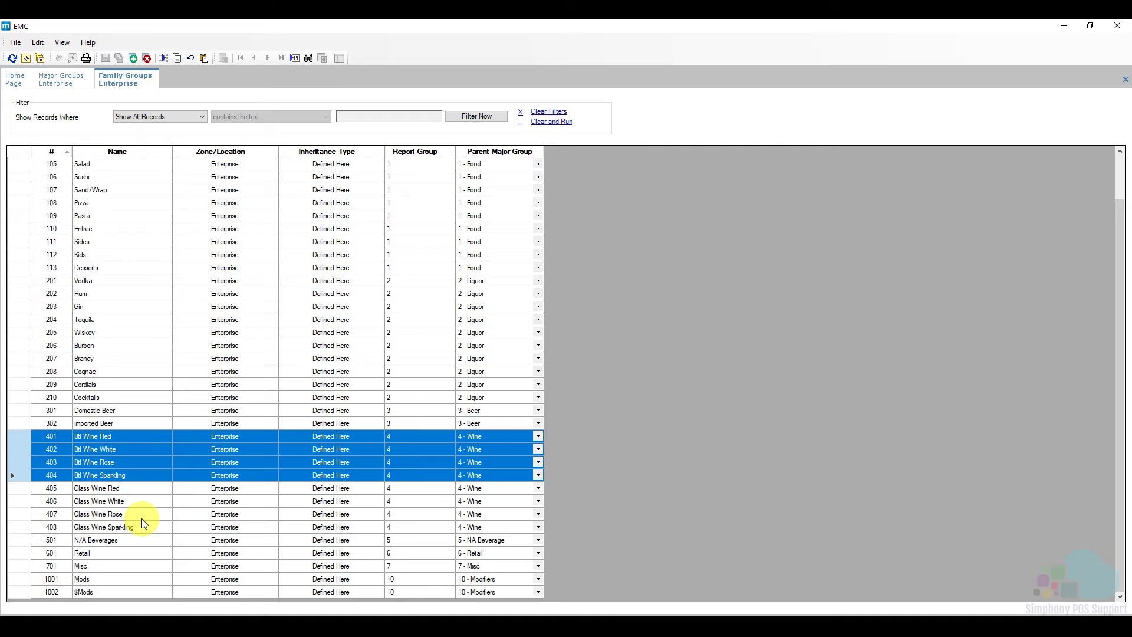
{"action": "left_click", "coordinate": [19, 540]}
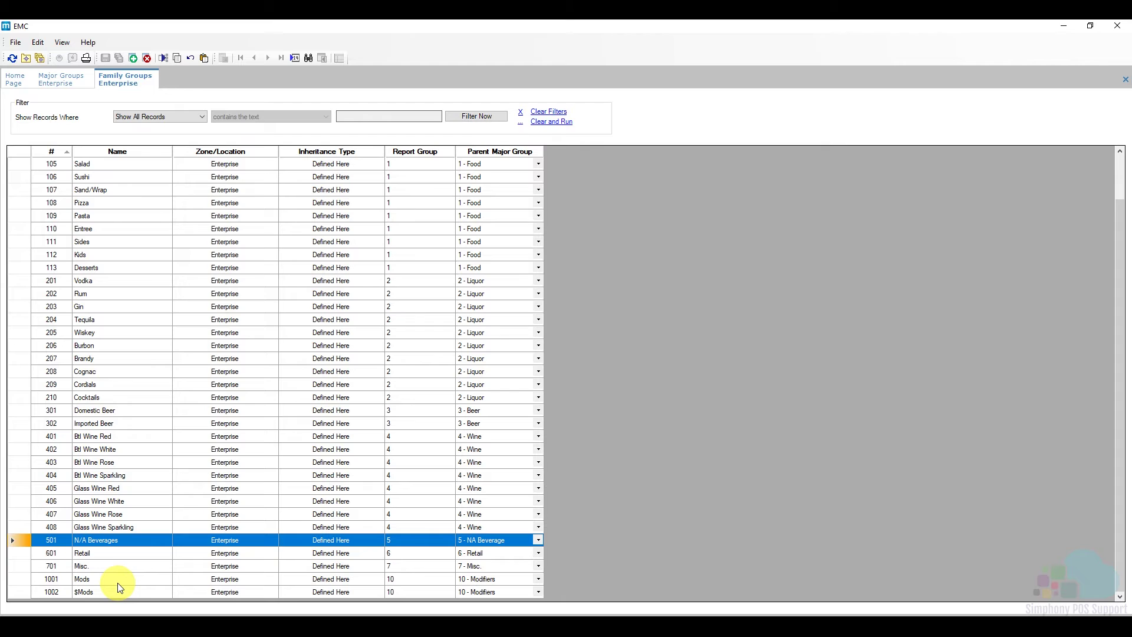
{"action": "scroll", "coordinate": [174, 508], "scroll_direction": "up", "scroll_amount": 2}
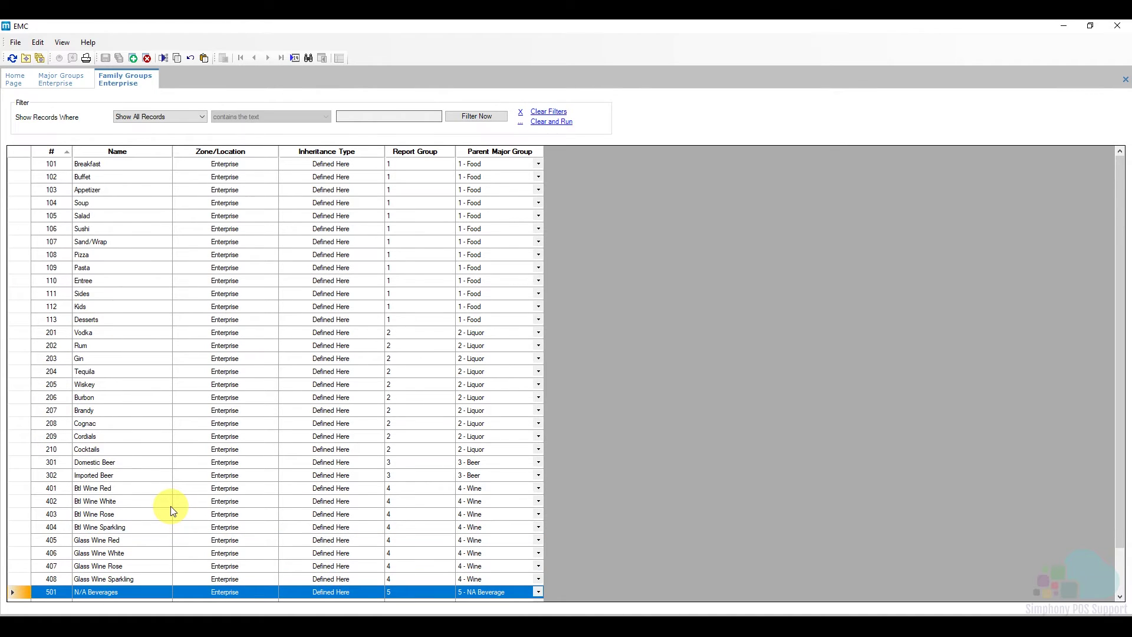
{"action": "scroll", "coordinate": [171, 506], "scroll_direction": "down", "scroll_amount": 2}
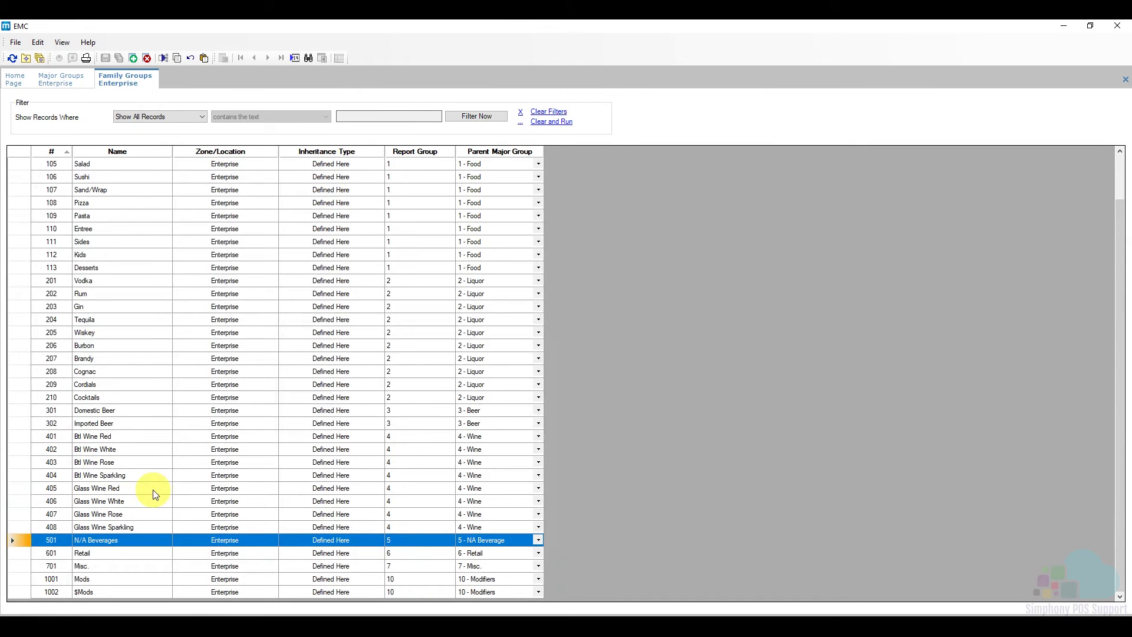
Step: Return to the EMC home page, select Bello, and open Menu Item Maintenance
{"action": "left_click", "coordinate": [71, 82]}
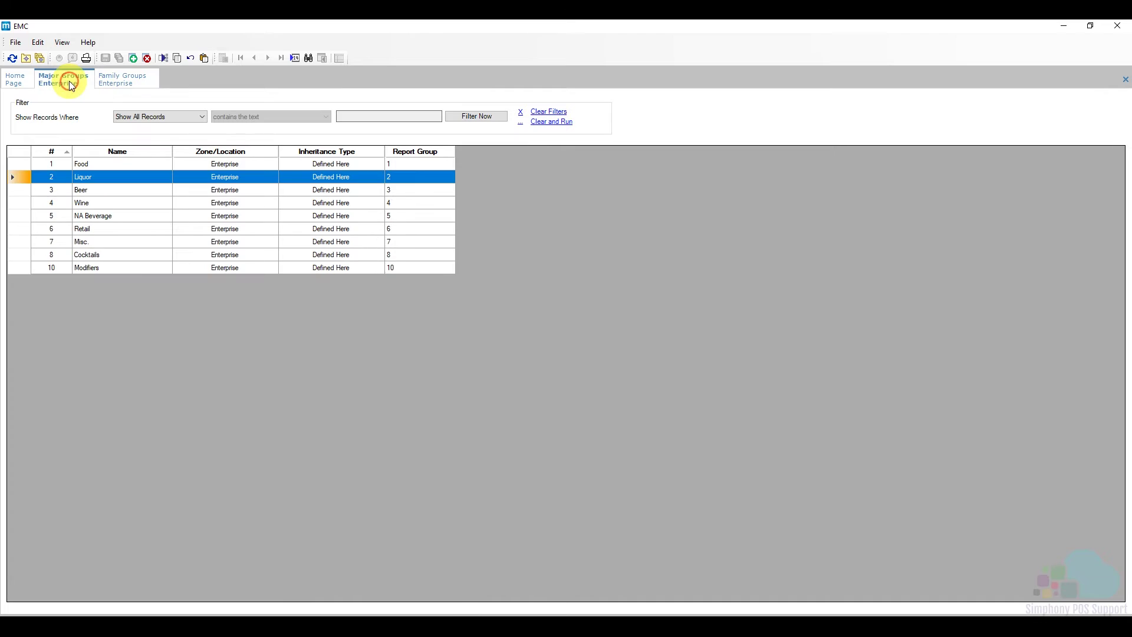
{"action": "left_click", "coordinate": [21, 82]}
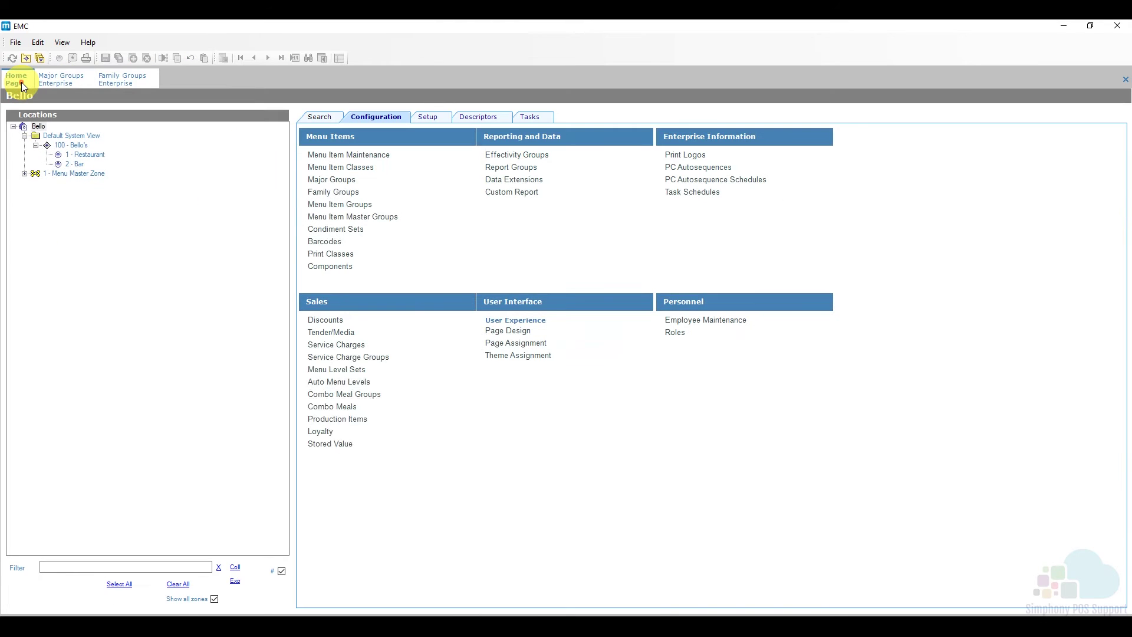
{"action": "left_click", "coordinate": [39, 126]}
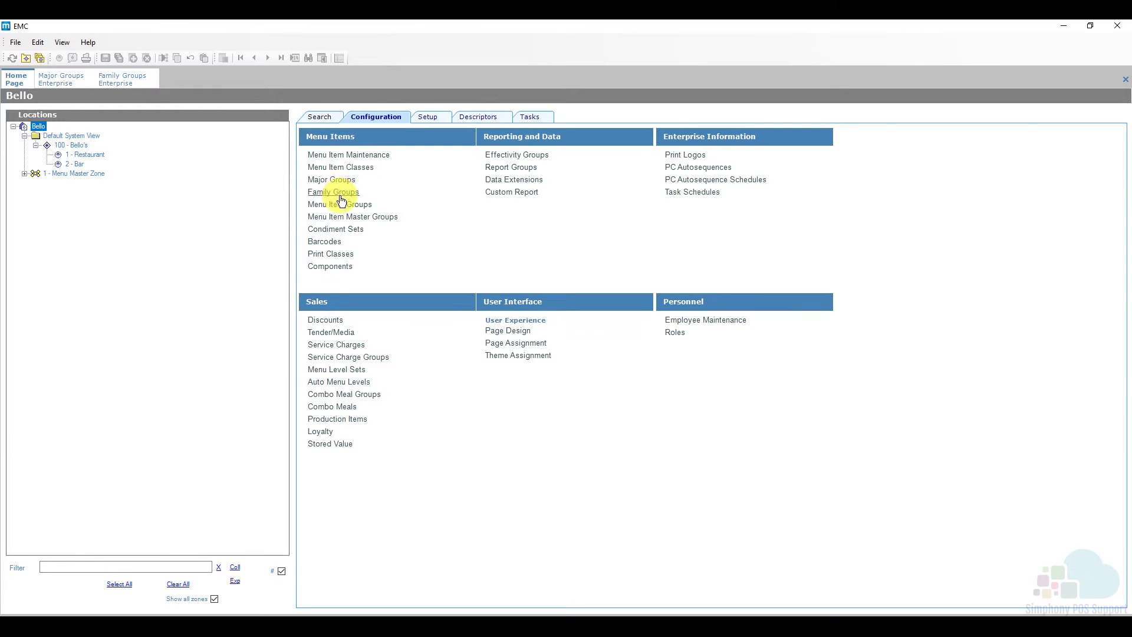
{"action": "left_click", "coordinate": [366, 156]}
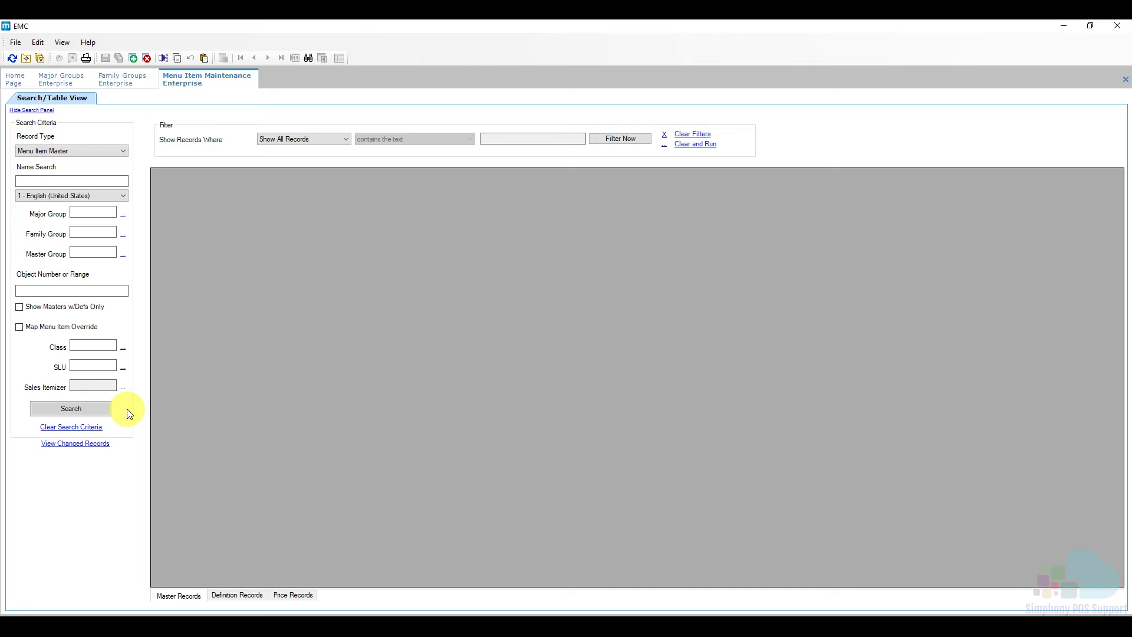
Step: Search to load all menu item master records and widen the Name column
{"action": "left_click", "coordinate": [102, 408]}
{"action": "left_click", "coordinate": [83, 409]}
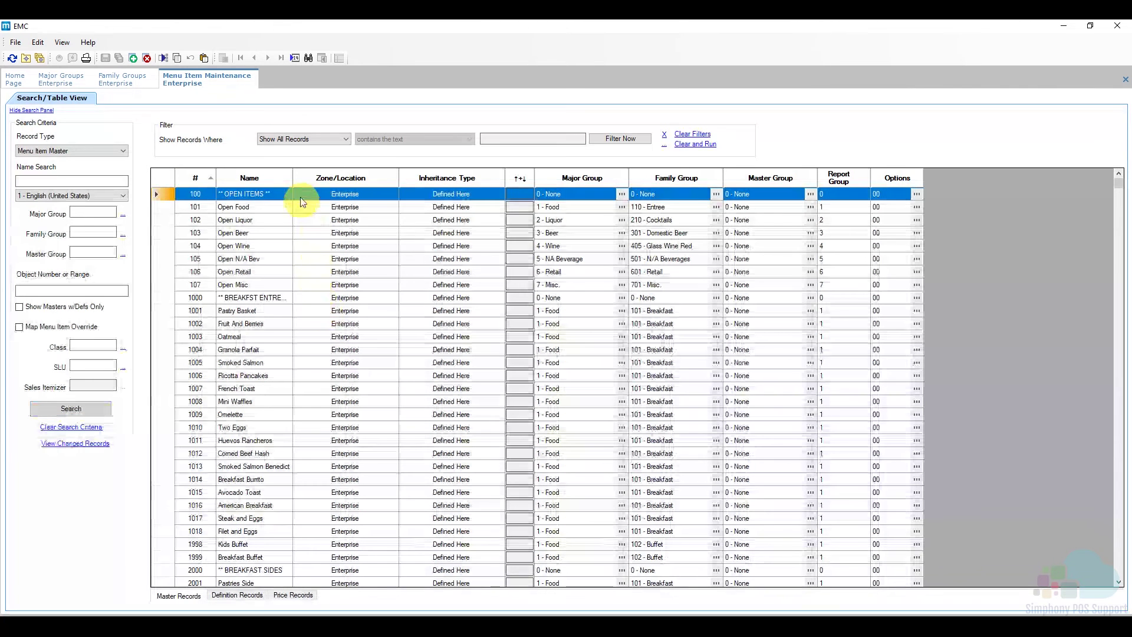
{"action": "left_click_drag", "start_coordinate": [293, 177], "coordinate": [327, 178]}
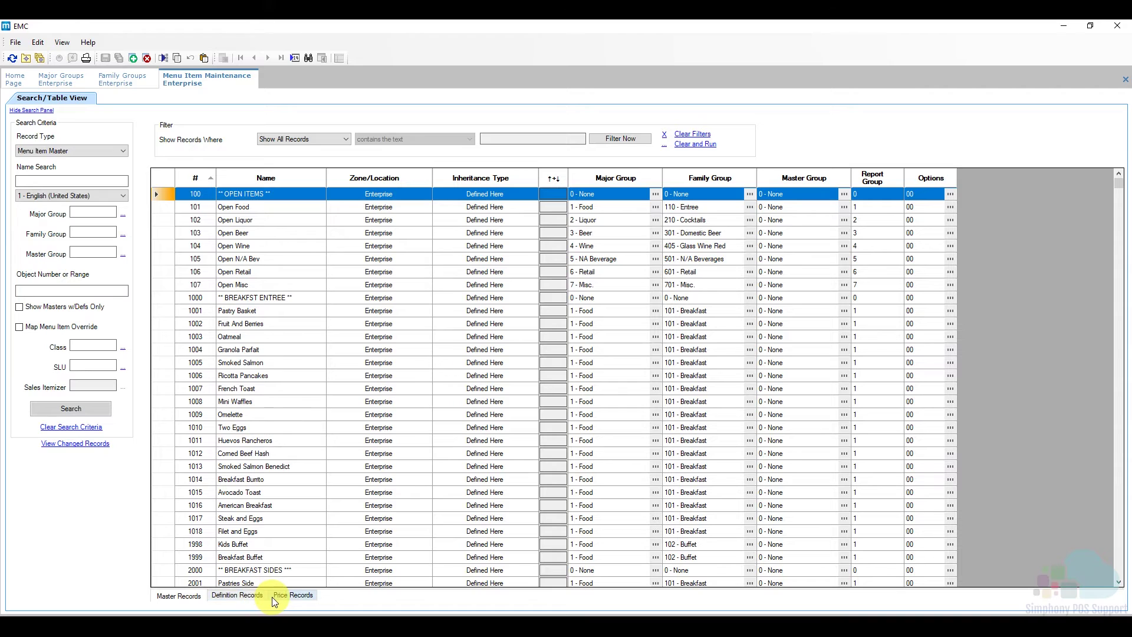
{"action": "left_click", "coordinate": [238, 597]}
{"action": "left_click", "coordinate": [289, 596]}
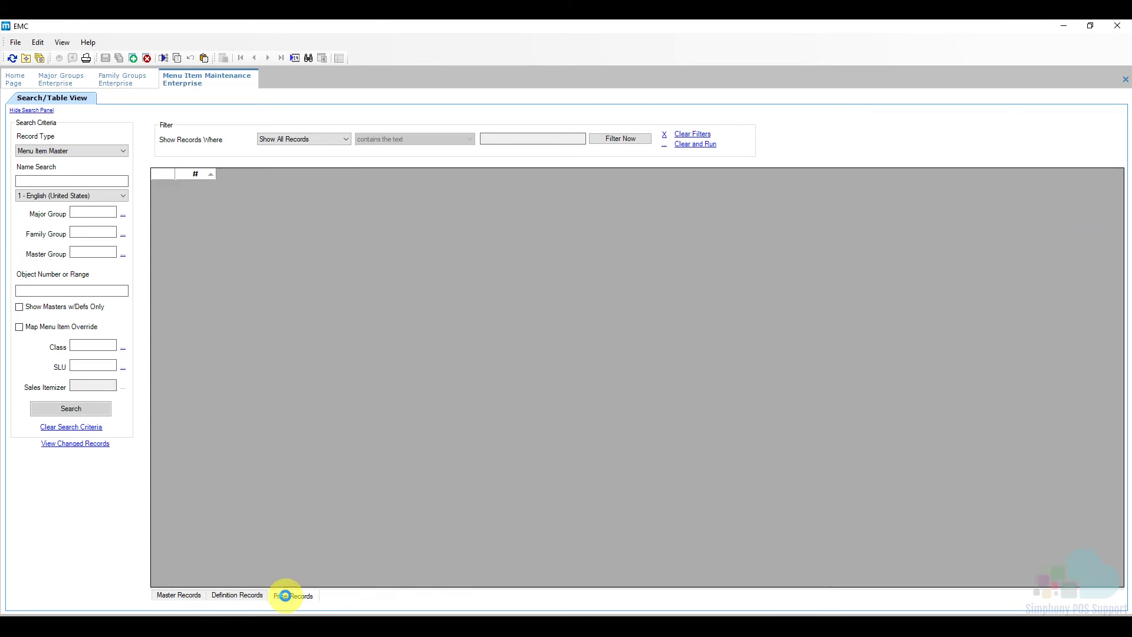
{"action": "left_click", "coordinate": [191, 597]}
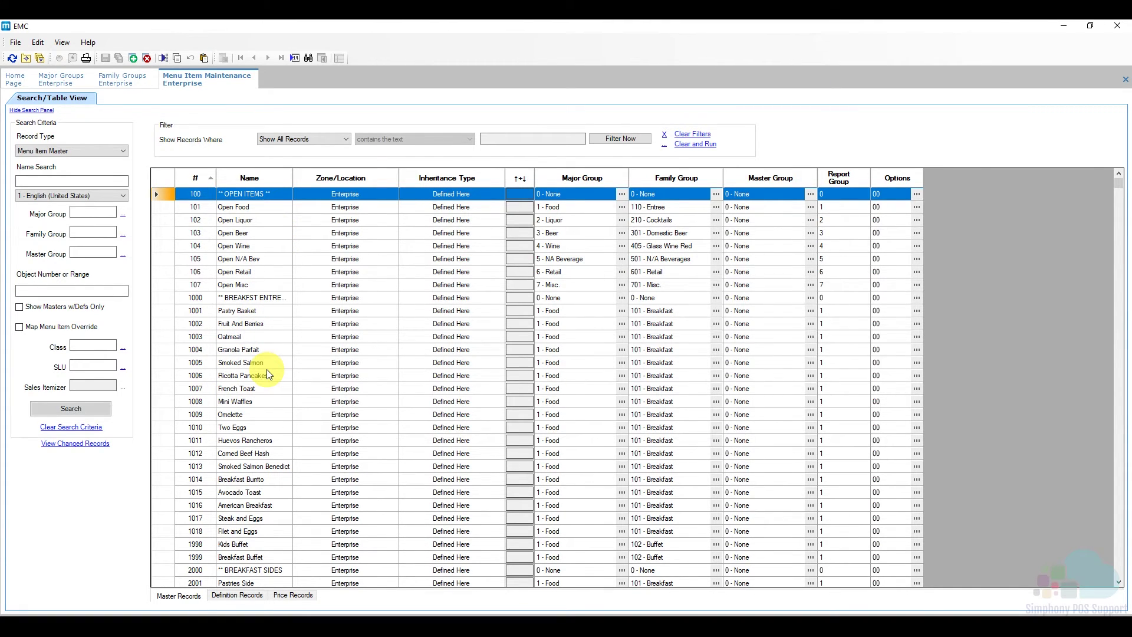
{"action": "left_click", "coordinate": [237, 596]}
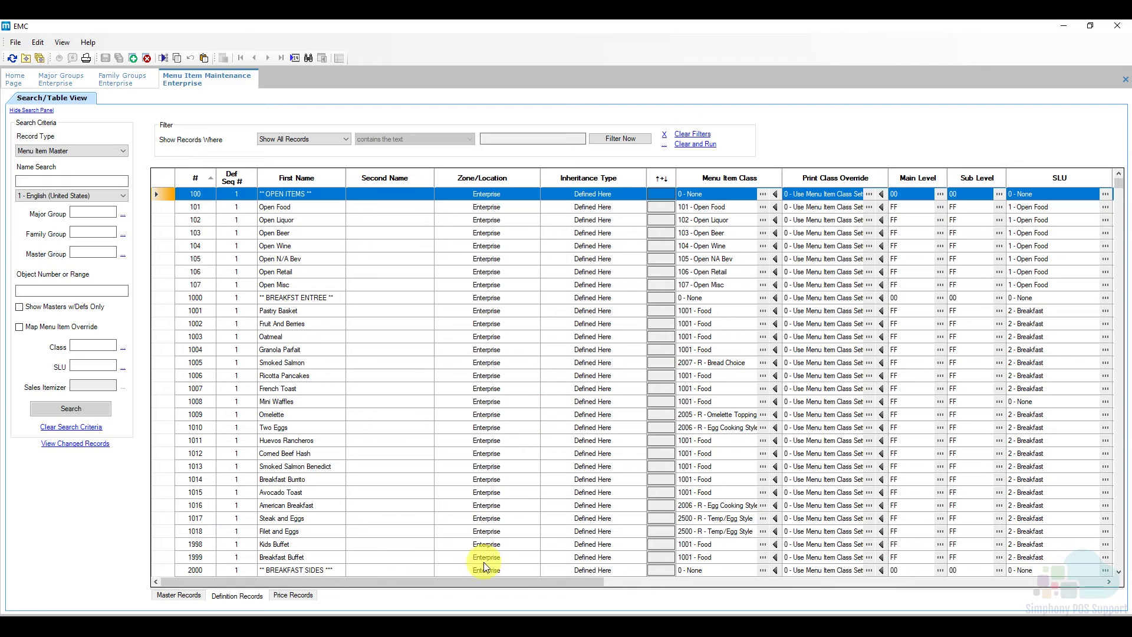
{"action": "left_click_drag", "start_coordinate": [484, 583], "coordinate": [426, 582]}
{"action": "left_click", "coordinate": [291, 597]}
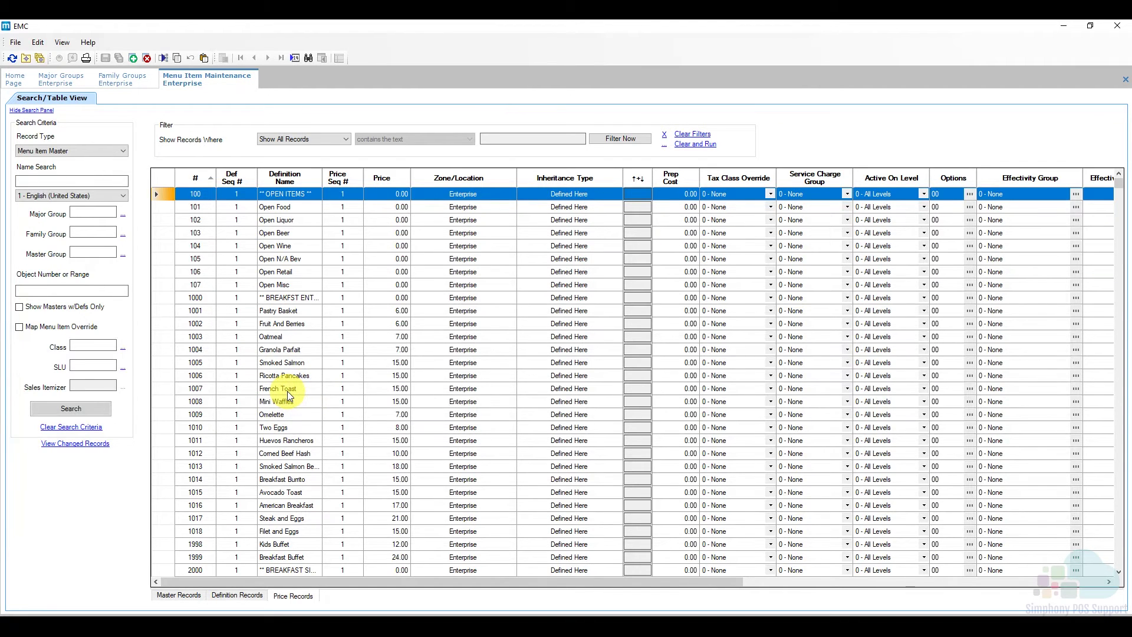
{"action": "left_click", "coordinate": [179, 597]}
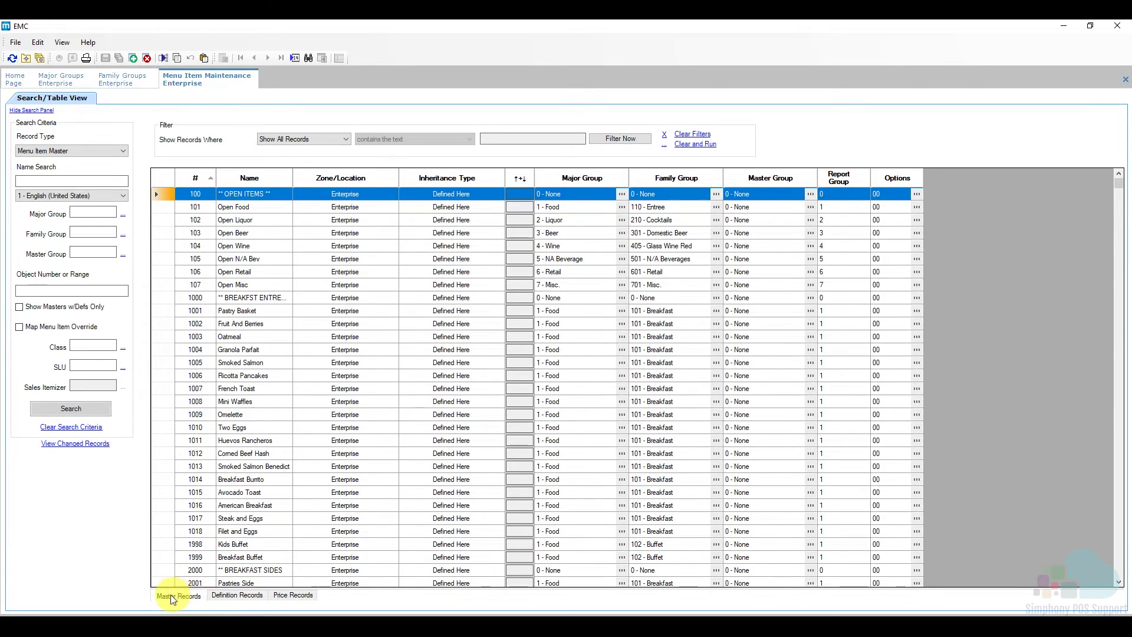
Step: Select the Pastry Basket record and list its Major Group choices, with Food current
{"action": "left_click", "coordinate": [266, 311]}
{"action": "left_click", "coordinate": [259, 311]}
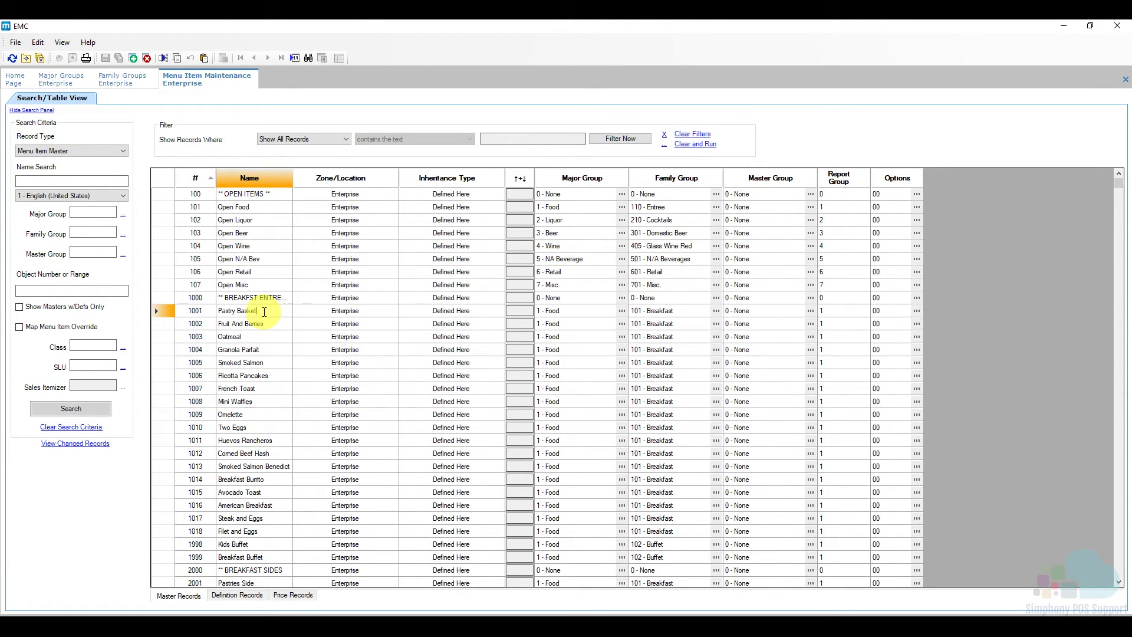
{"action": "double_click", "coordinate": [255, 312]}
{"action": "left_click", "coordinate": [252, 312]}
{"action": "left_click", "coordinate": [261, 312]}
{"action": "left_click", "coordinate": [165, 311]}
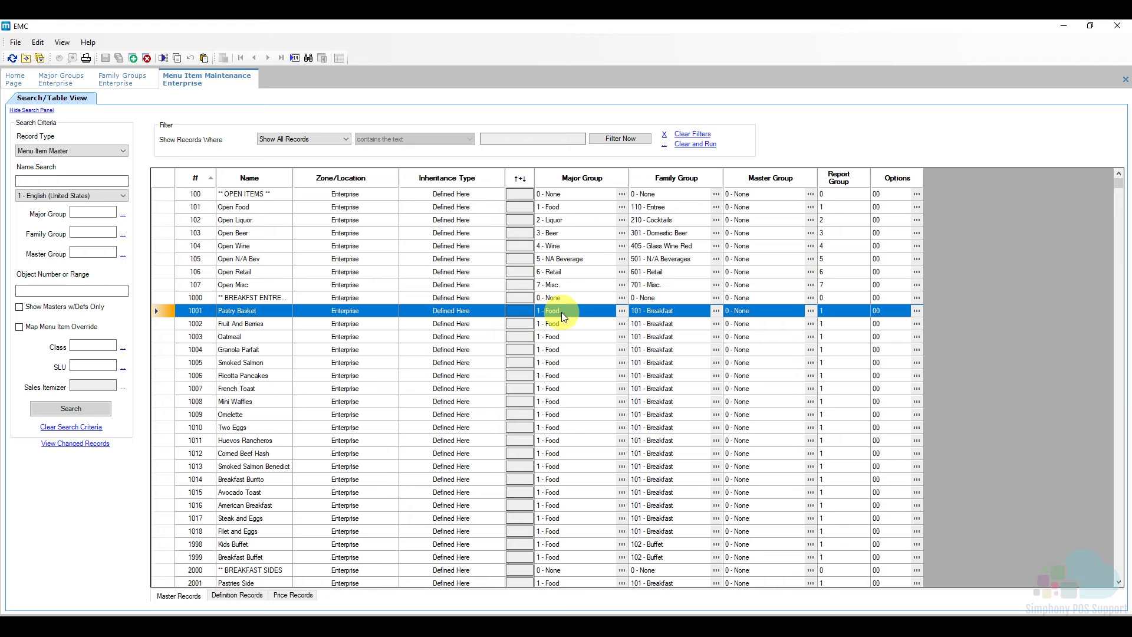
{"action": "left_click", "coordinate": [622, 311]}
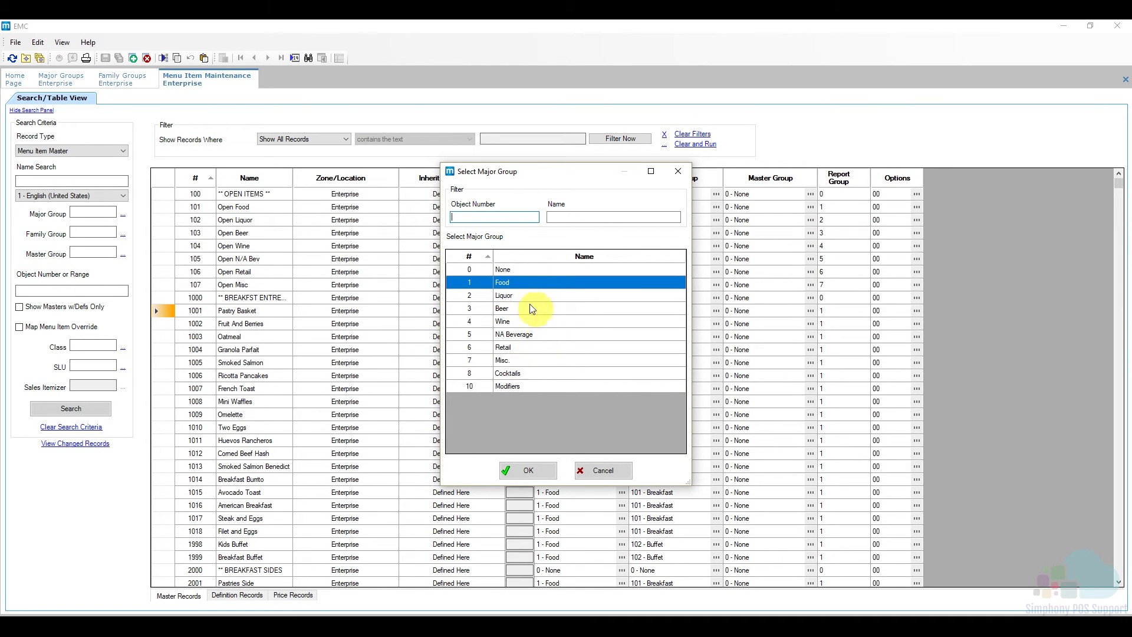
{"action": "left_click", "coordinate": [599, 470]}
{"action": "left_click", "coordinate": [156, 310]}
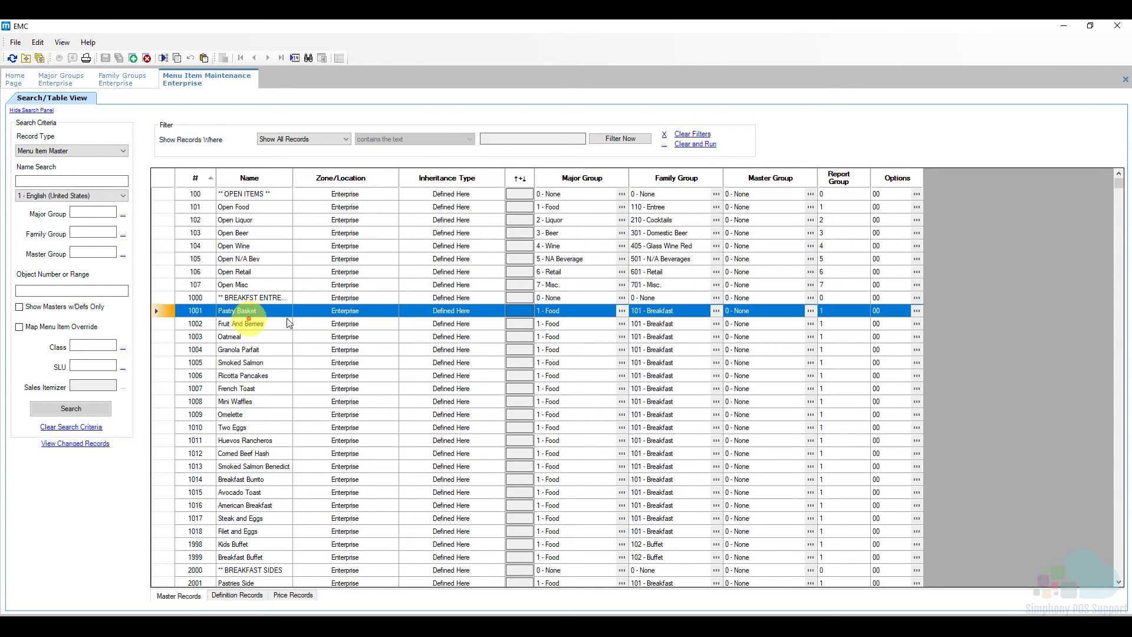
{"action": "left_click", "coordinate": [716, 310]}
{"action": "left_click_drag", "start_coordinate": [584, 172], "coordinate": [784, 180]}
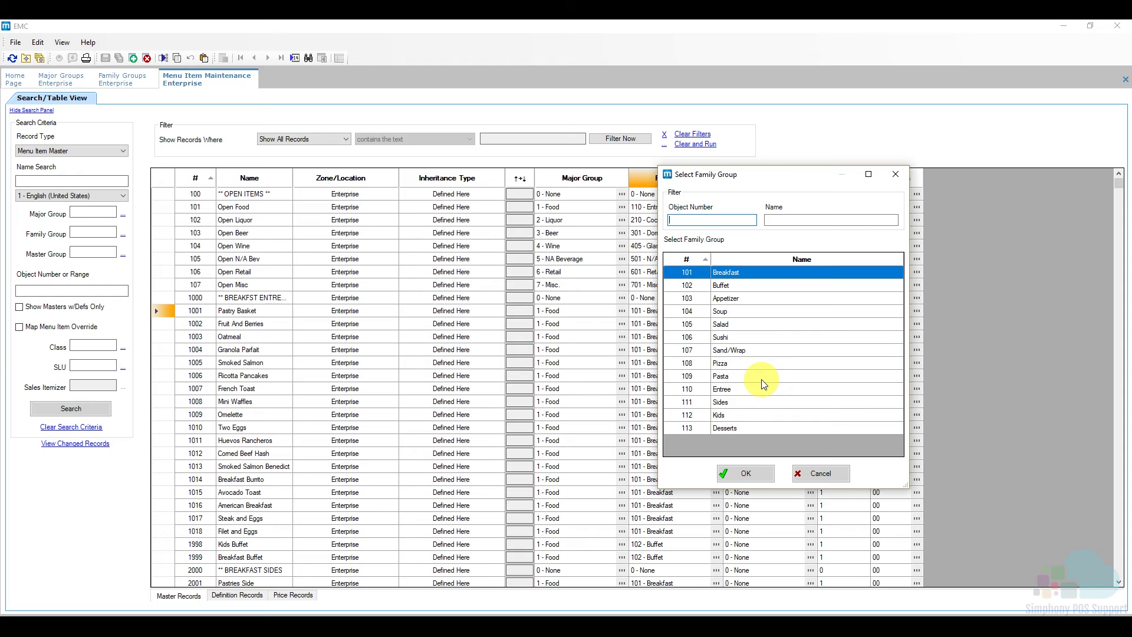
{"action": "left_click", "coordinate": [824, 472]}
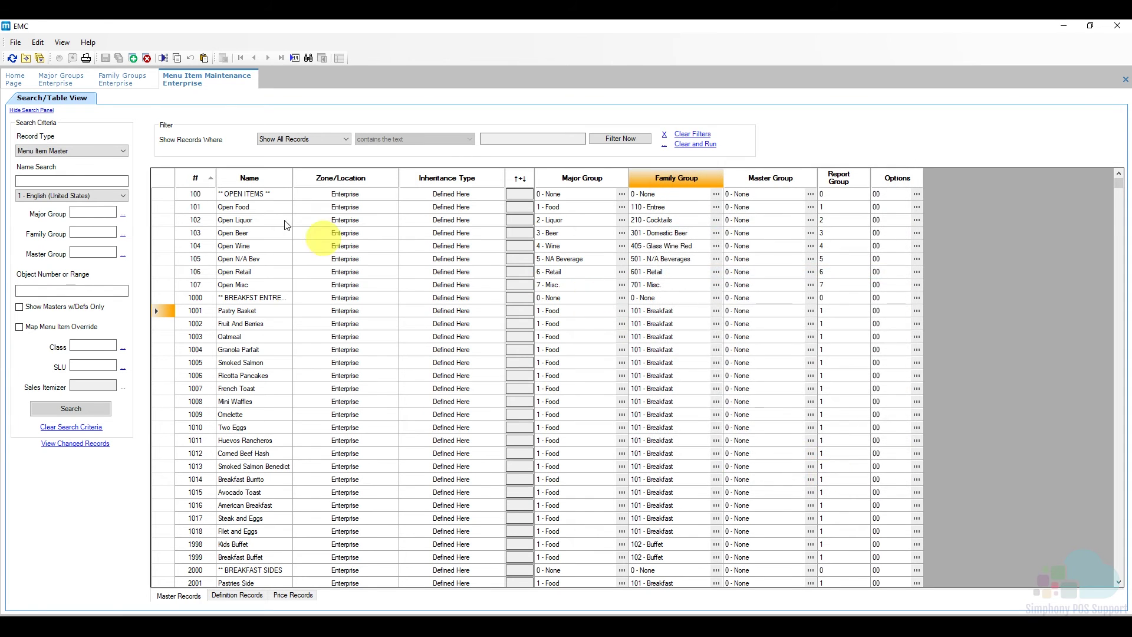
{"action": "left_click", "coordinate": [121, 86]}
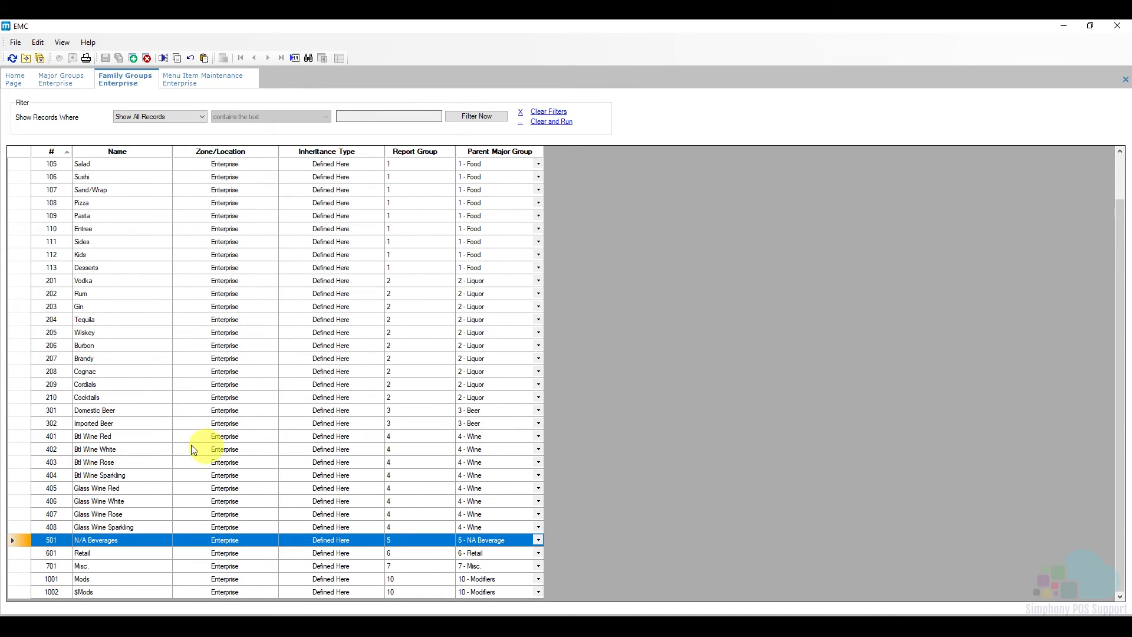
{"action": "left_click", "coordinate": [211, 76]}
{"action": "left_click", "coordinate": [170, 310]}
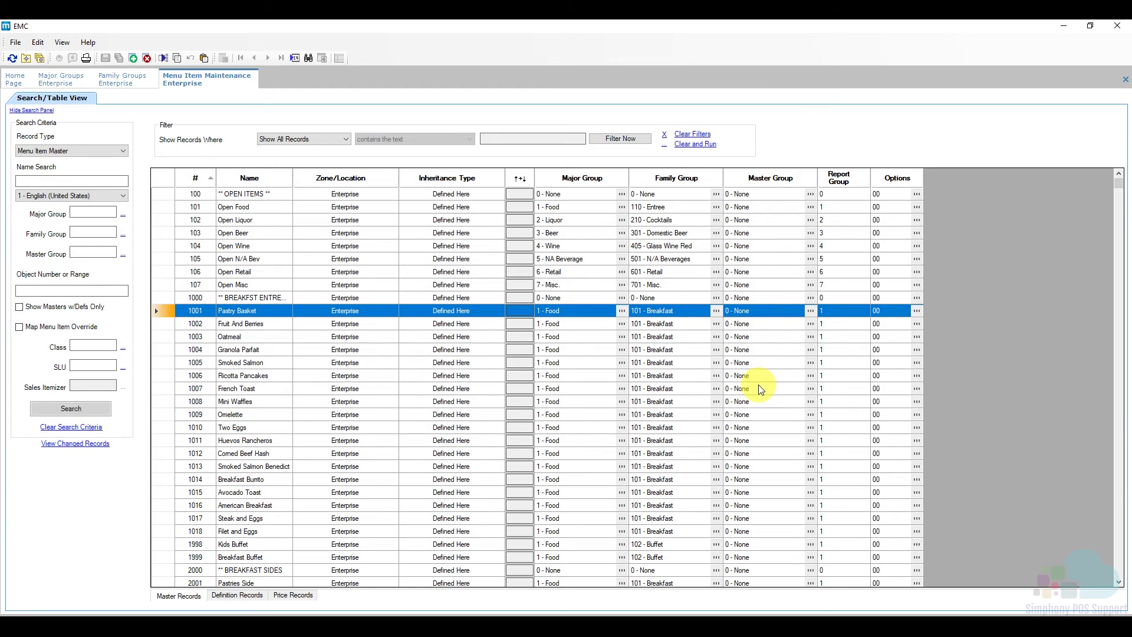
Step: Check Pastry Basket's master and family group values, then view the menu item definition records
{"action": "left_click", "coordinate": [757, 311]}
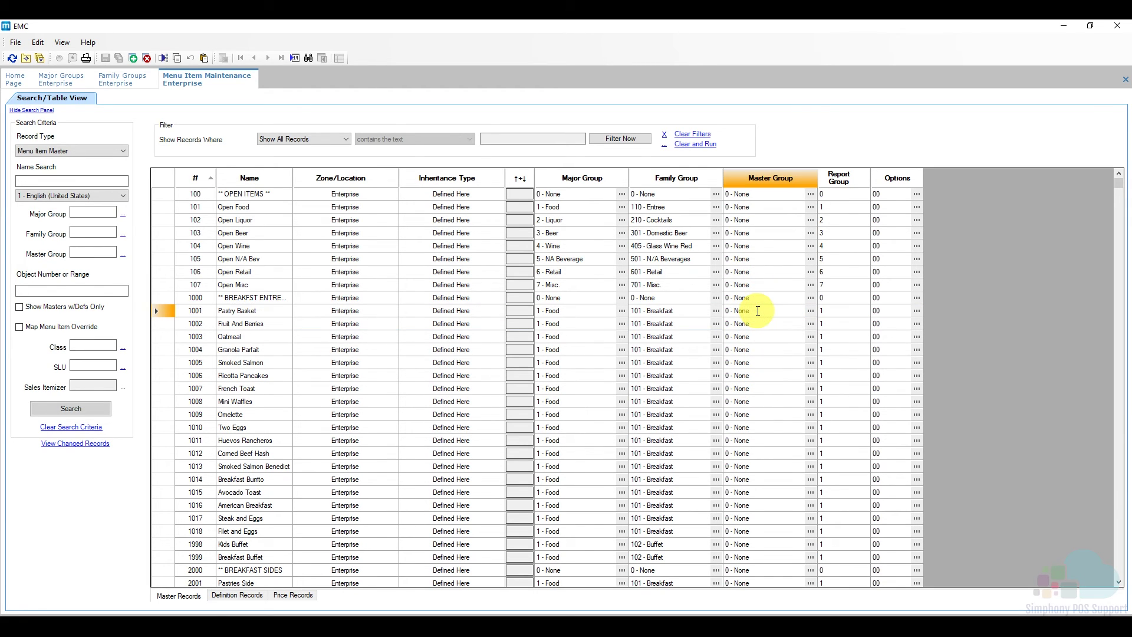
{"action": "left_click", "coordinate": [760, 311]}
{"action": "left_click", "coordinate": [681, 313]}
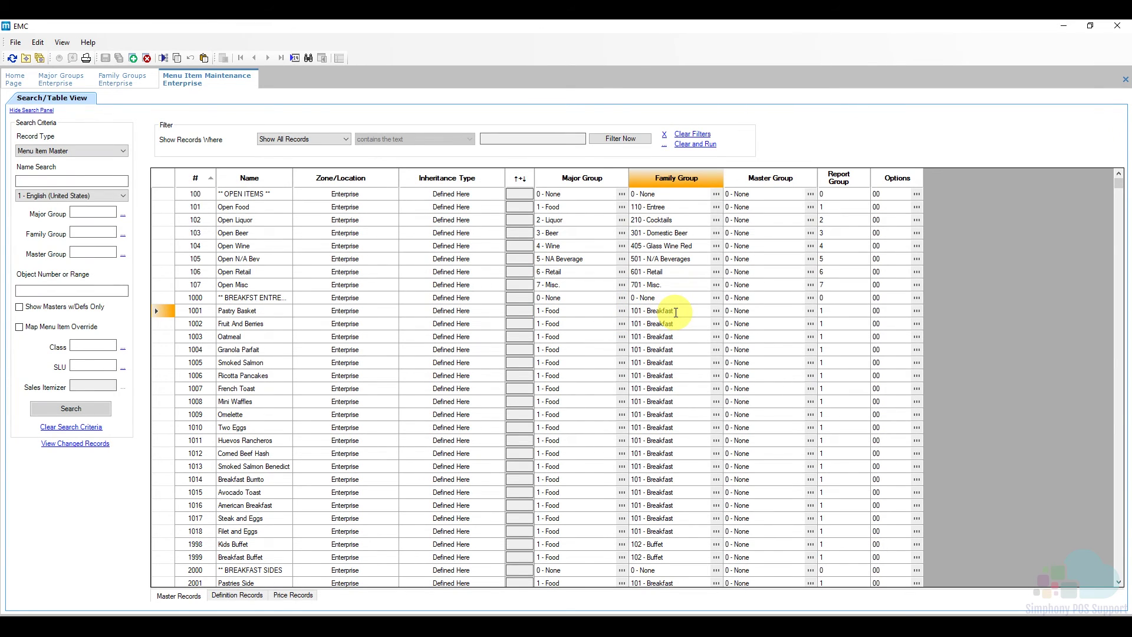
{"action": "left_click", "coordinate": [229, 597]}
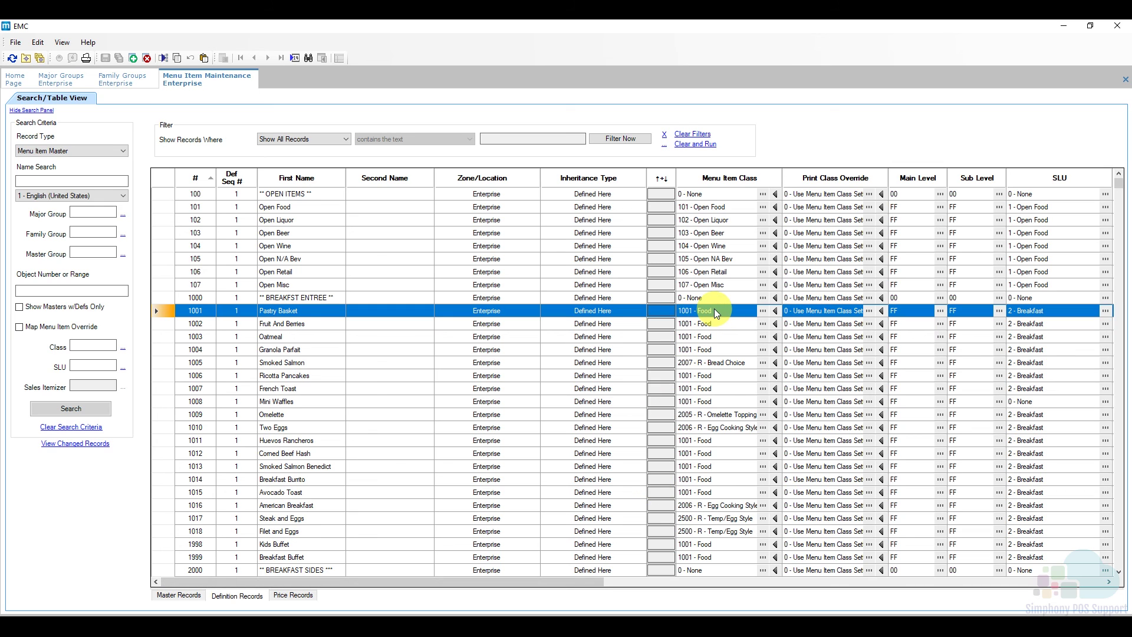
{"action": "left_click", "coordinate": [1048, 309]}
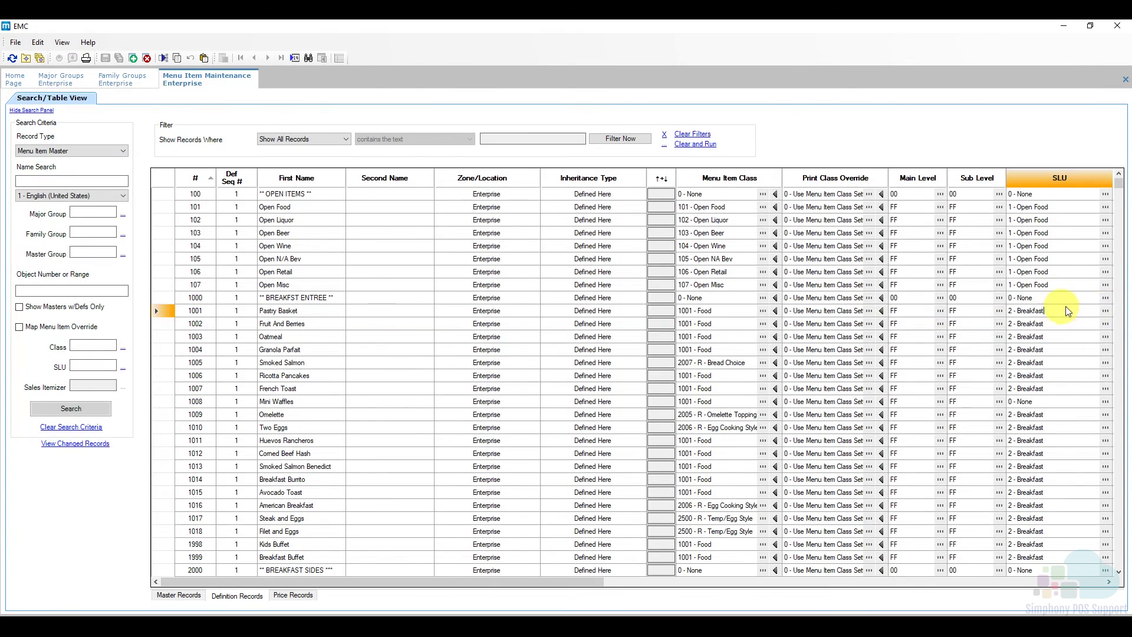